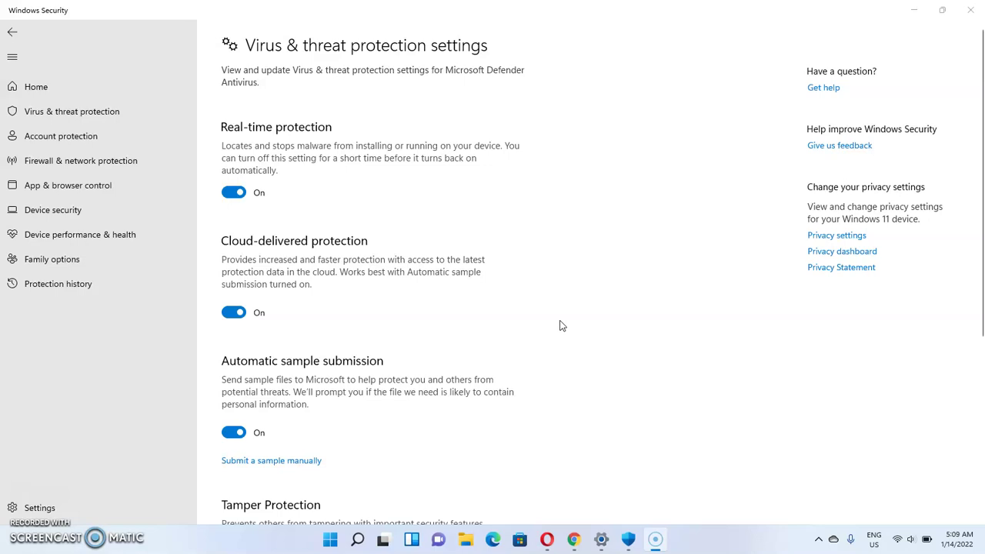
- Switch Real-time, Cloud-delivered, Automatic sample submission and Tamper Protection toggles to Off
click(235, 194)
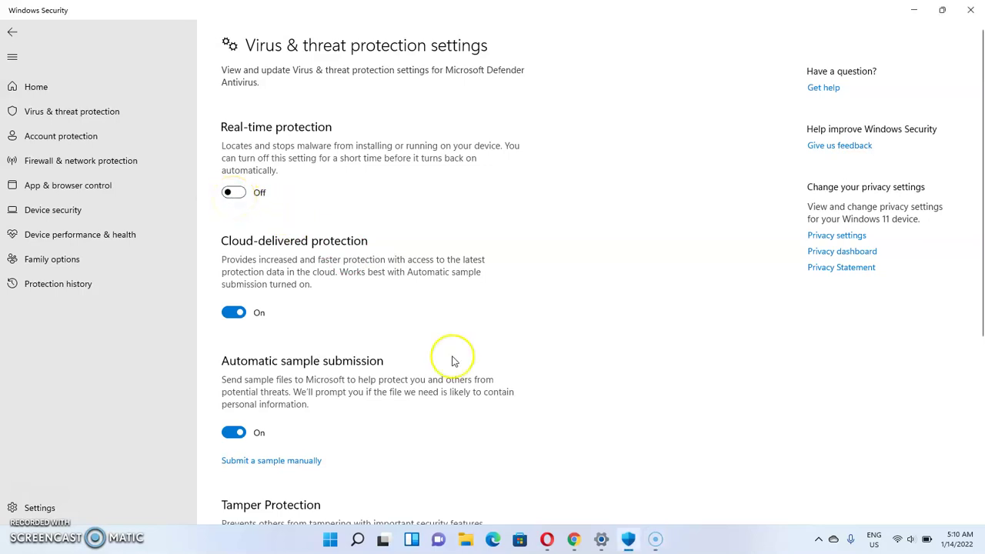
click(234, 331)
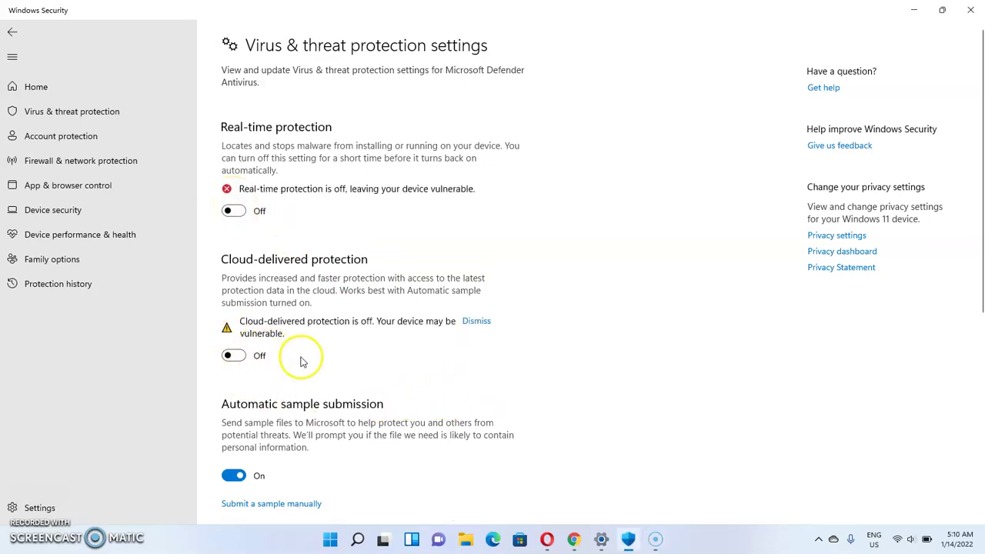
click(234, 475)
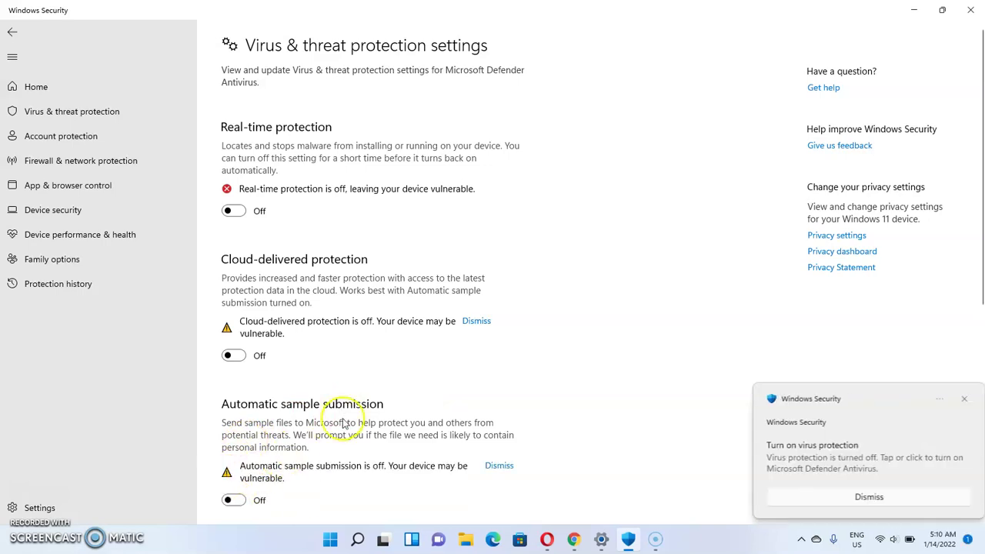
scroll(556, 434, down, 3)
click(240, 402)
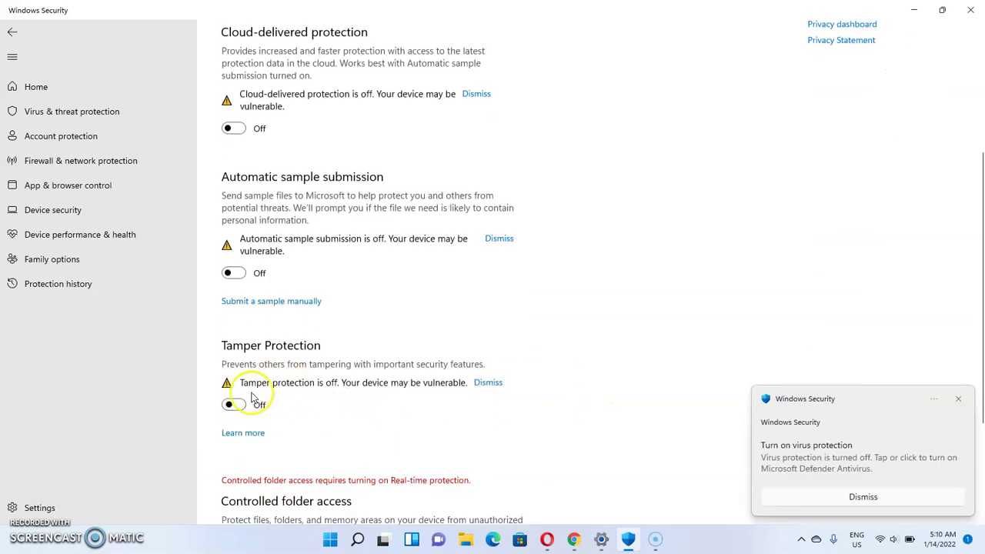
scroll(543, 346, down, 2)
scroll(550, 340, up, 3)
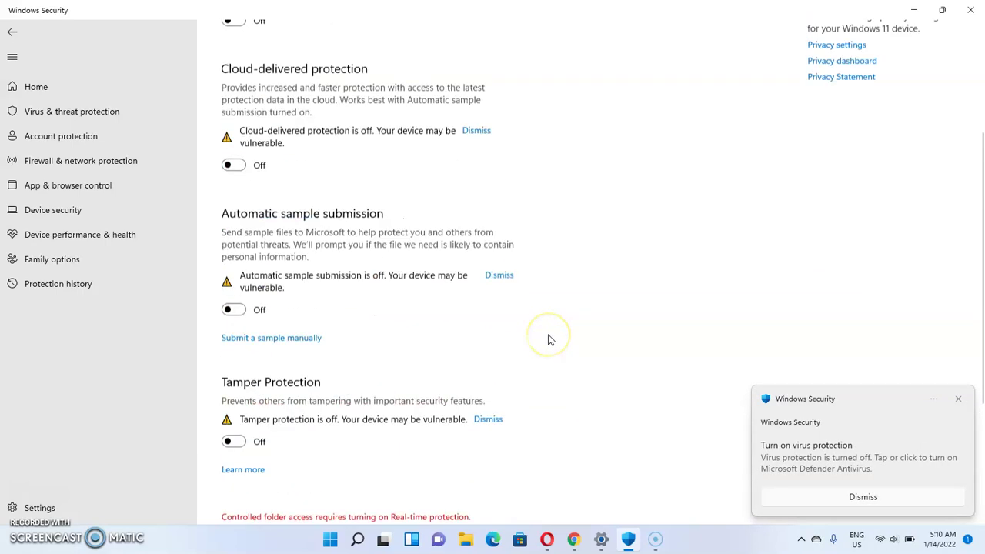
scroll(549, 339, up, 3)
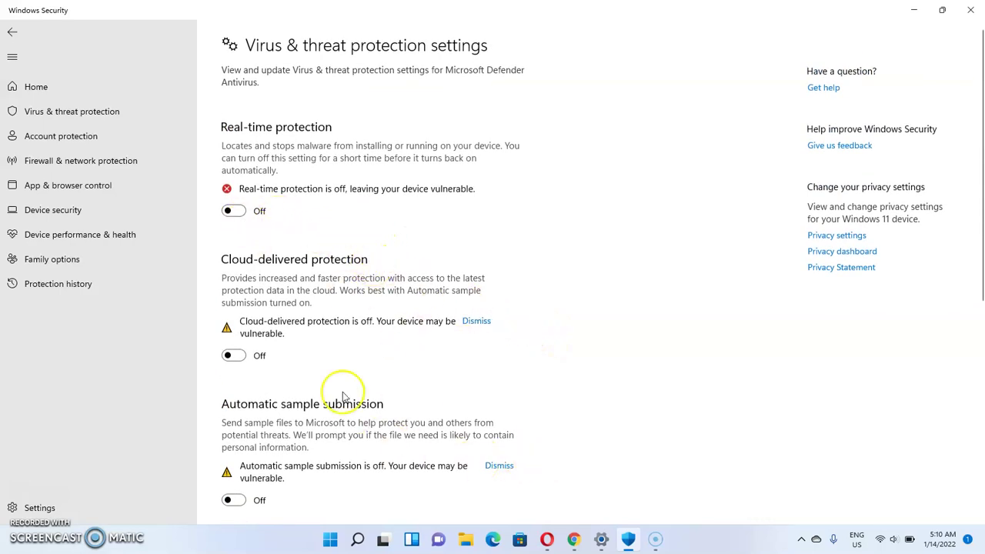
- Switch Real-time, Cloud-delivered, Automatic sample submission and Tamper Protection toggles back to On
click(231, 211)
click(254, 339)
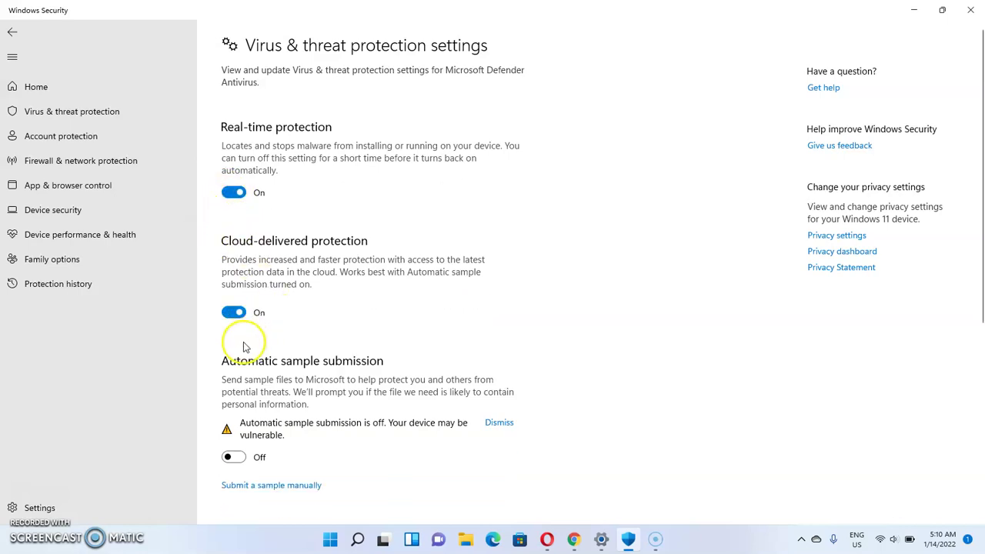
click(233, 458)
scroll(357, 339, down, 3)
scroll(356, 340, down, 2)
click(244, 260)
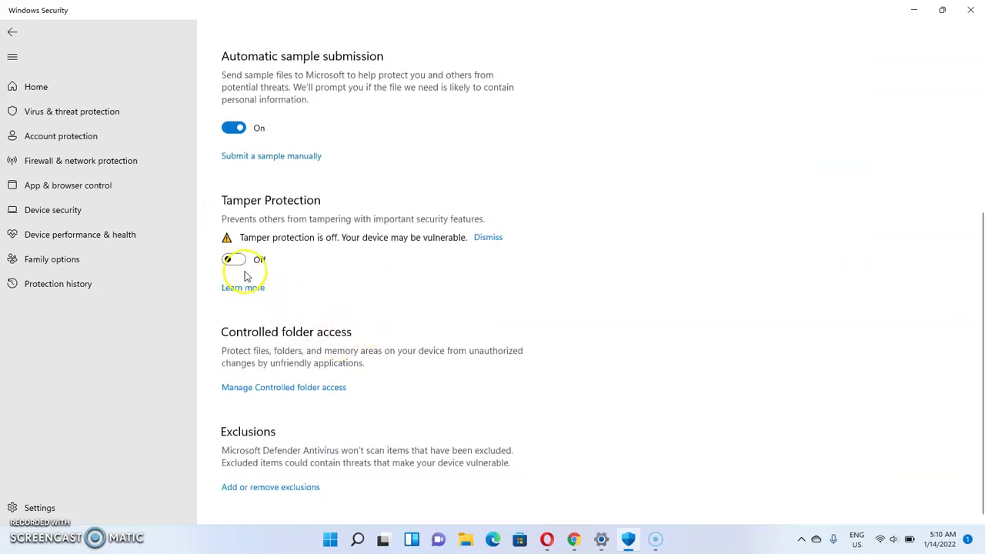
scroll(277, 263, up, 5)
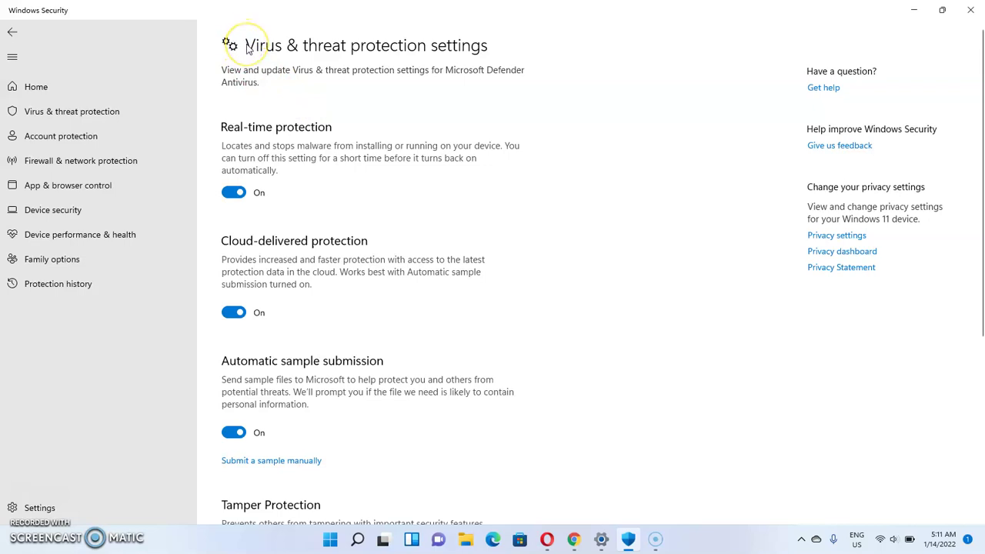
- Return to the Virus & threat protection overview, close Windows Security, then close the Settings window
click(13, 33)
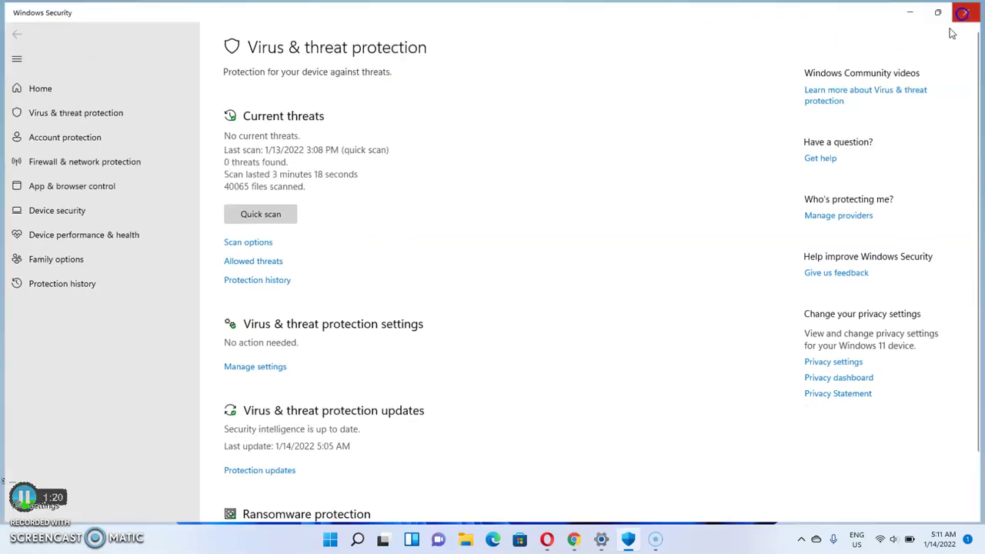
click(970, 10)
mouse_move(658, 548)
click(625, 545)
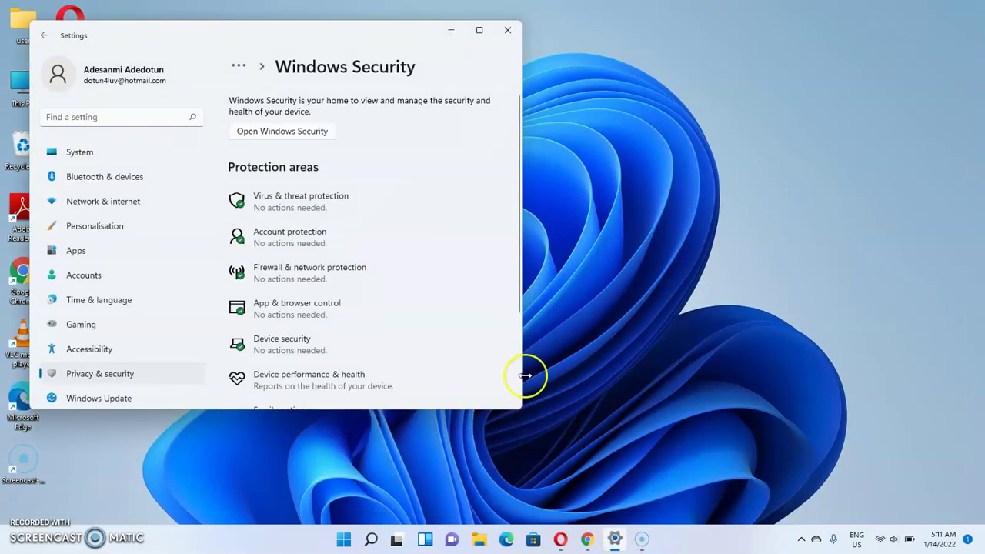
click(502, 34)
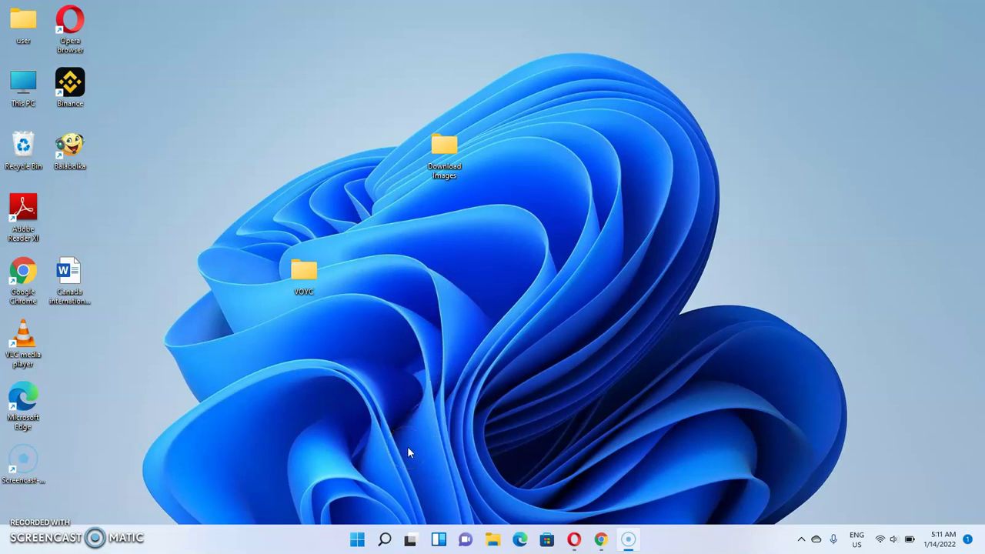
- Launch Settings from Start, maximize it, and go to the Privacy & security page
click(357, 541)
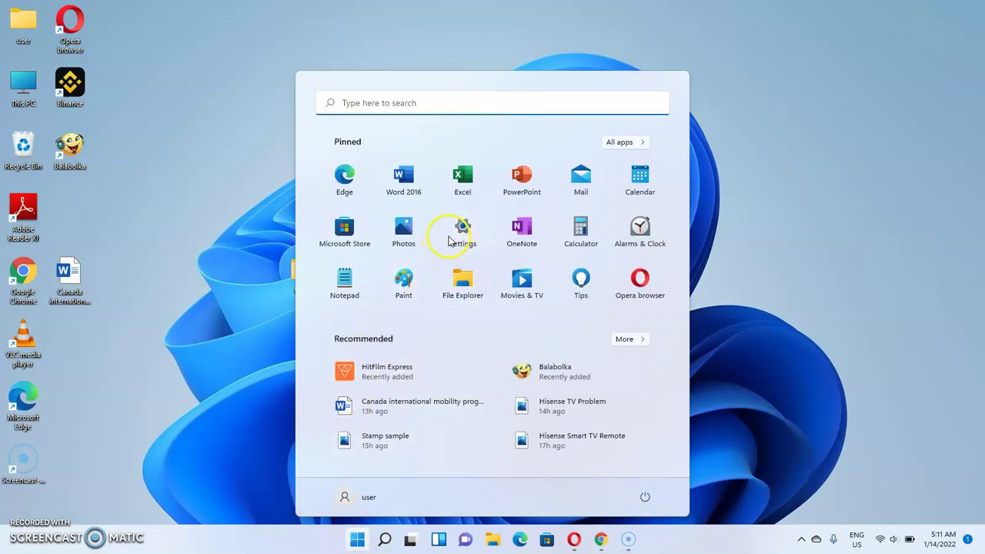
click(453, 235)
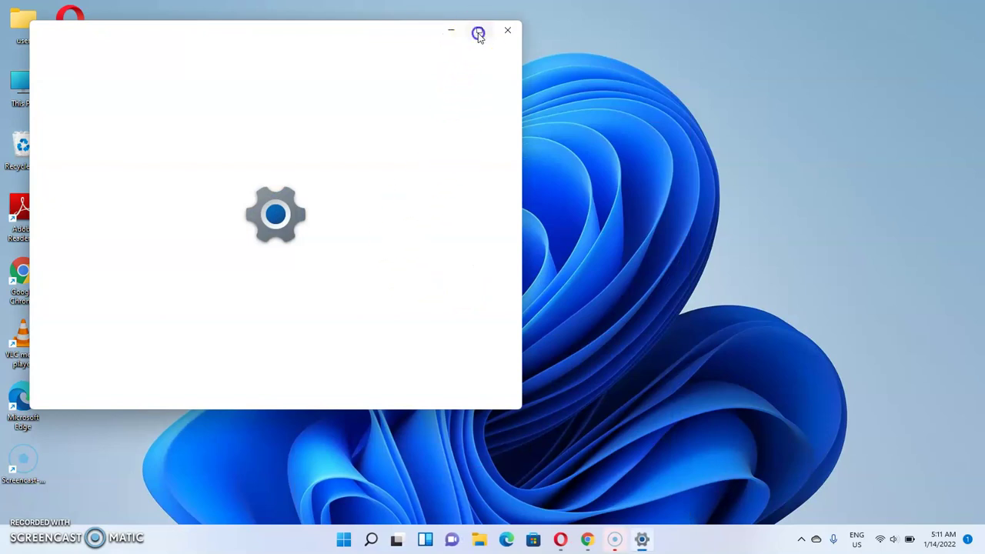
click(479, 34)
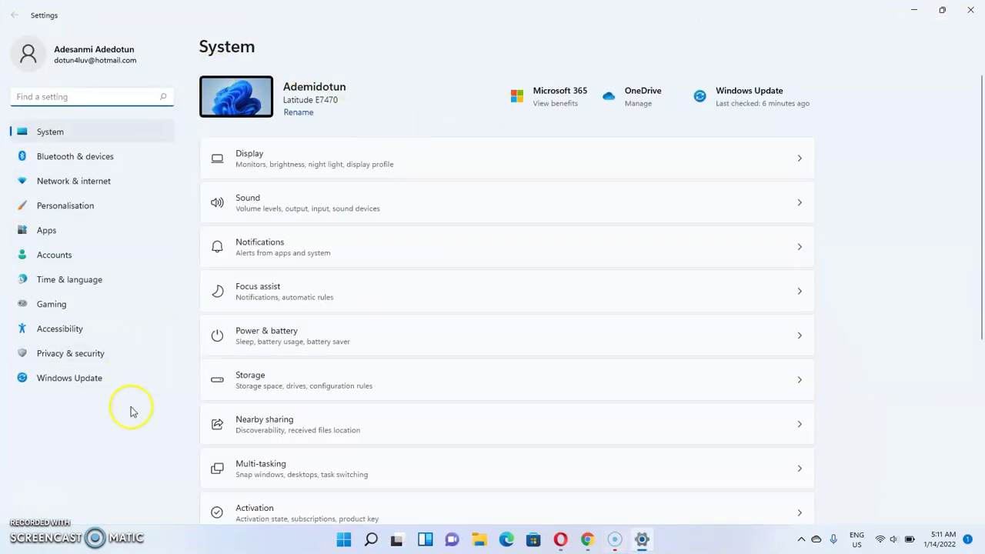
click(68, 355)
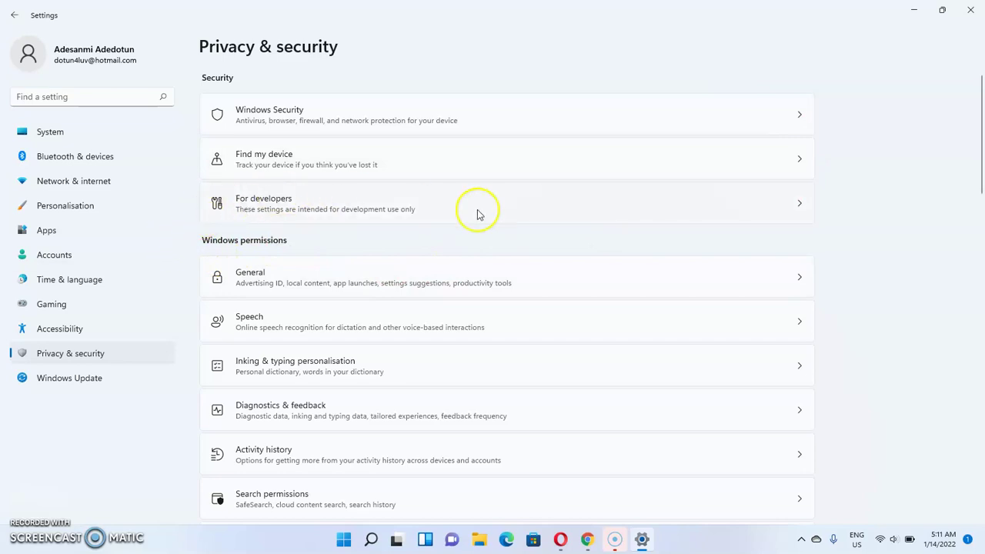
scroll(858, 219, down, 6)
scroll(859, 223, down, 5)
scroll(855, 228, up, 10)
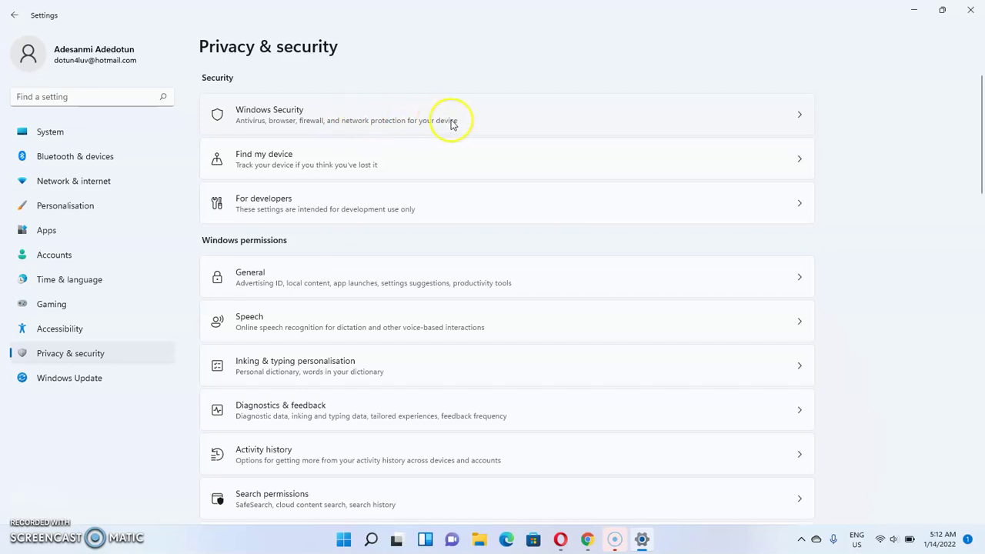
- Open Windows Security in Settings and launch its Virus & threat protection page
click(485, 121)
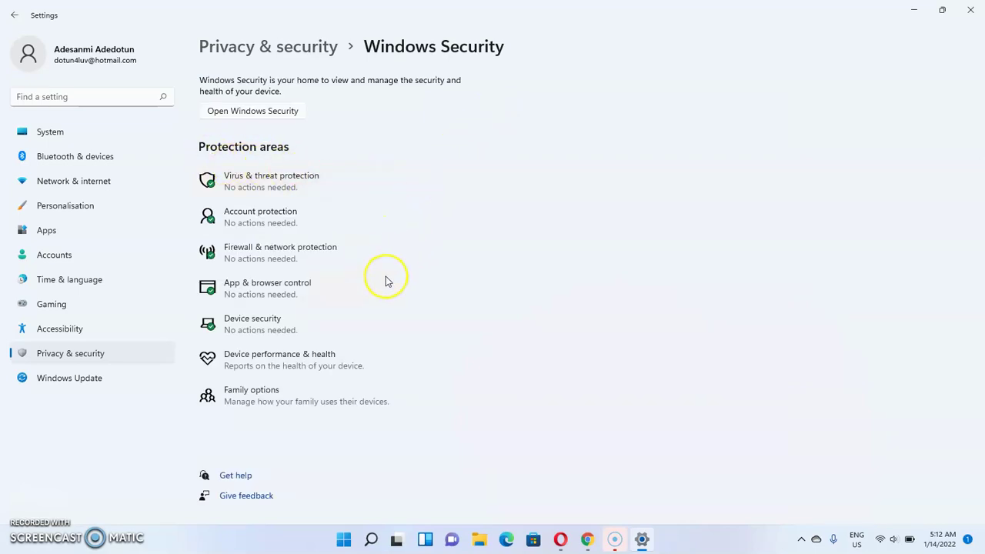
click(262, 193)
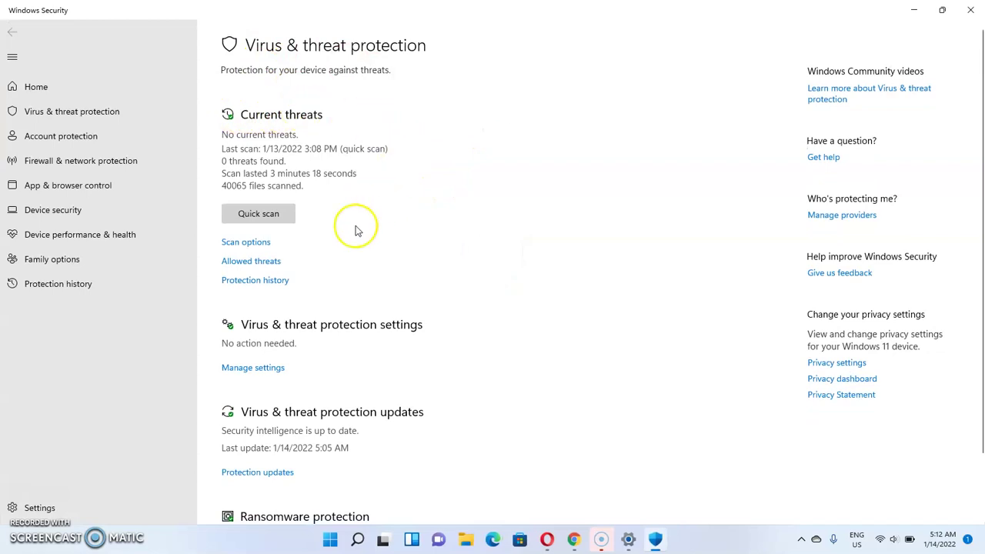
scroll(353, 286, down, 1)
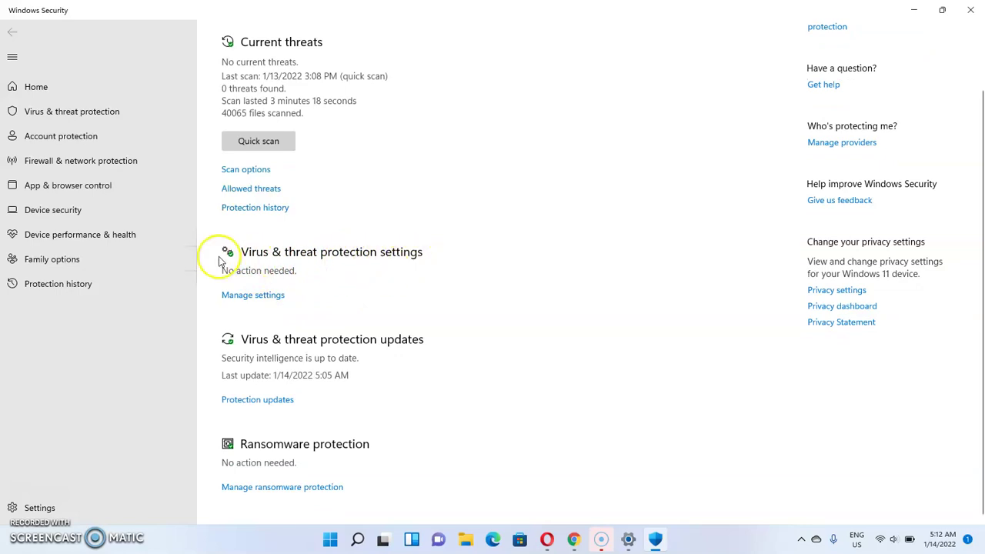
- Open Manage settings for Virus & threat protection, review it, and toggle Real-time protection off
click(254, 296)
scroll(338, 298, down, 1)
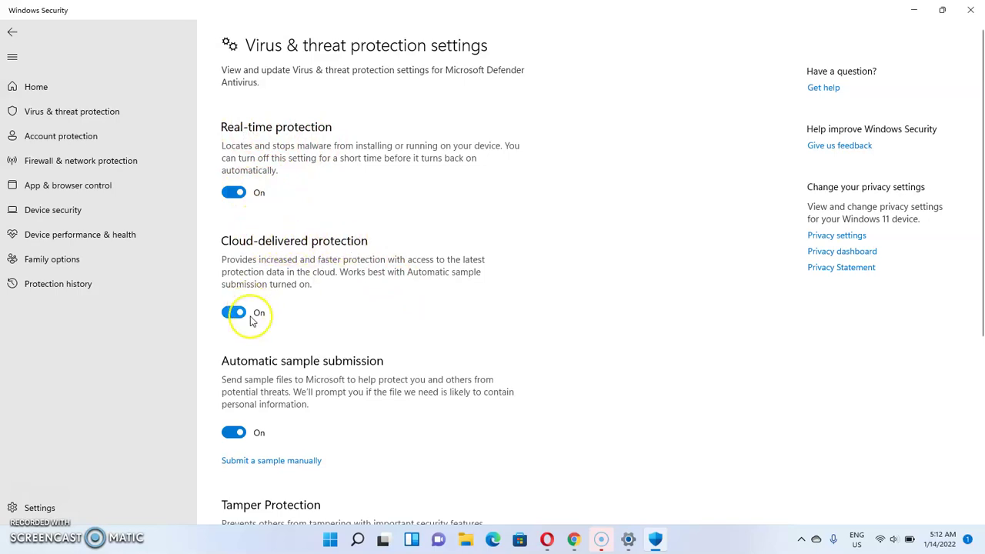
scroll(308, 389, down, 2)
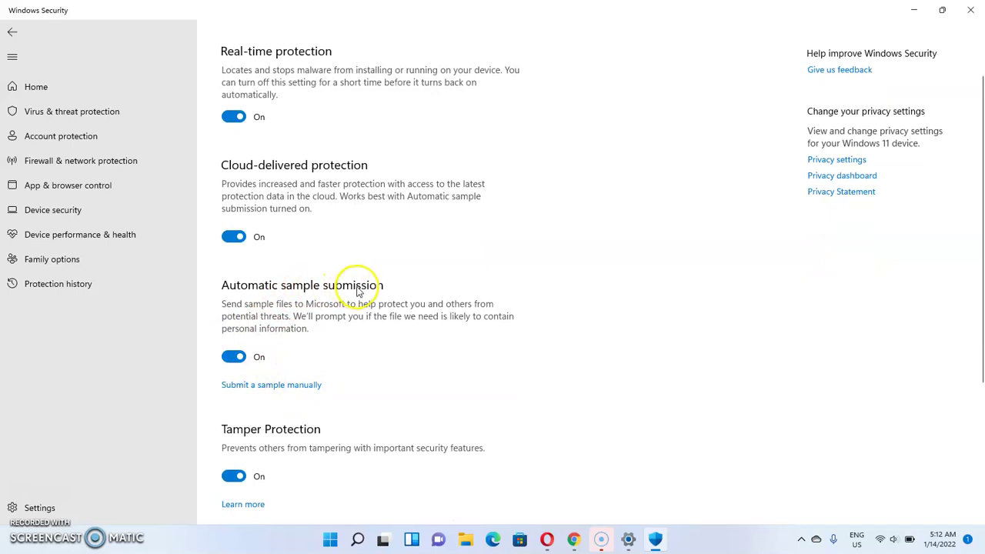
scroll(242, 352, down, 4)
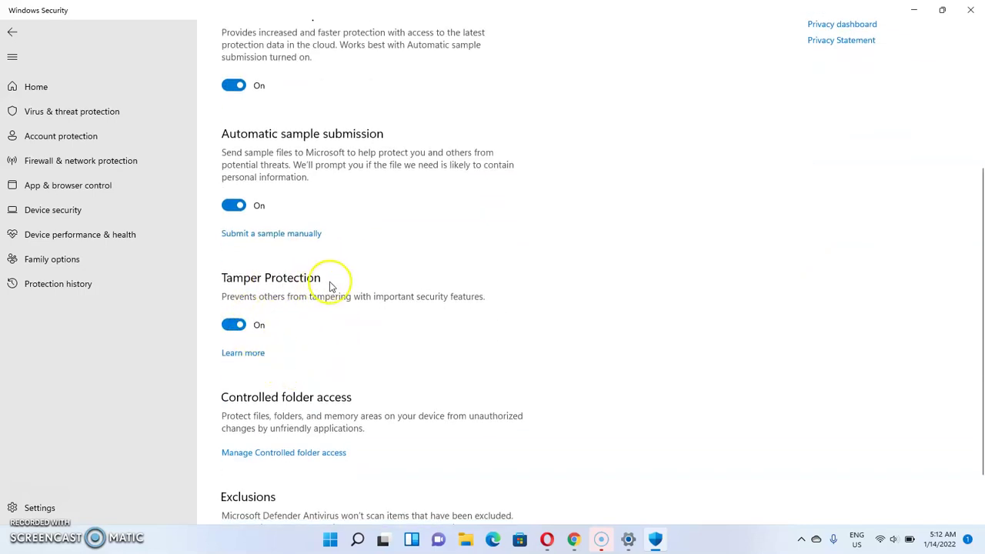
scroll(254, 323, down, 2)
scroll(297, 314, up, 8)
scroll(308, 270, down, 8)
scroll(312, 248, up, 5)
scroll(253, 237, down, 5)
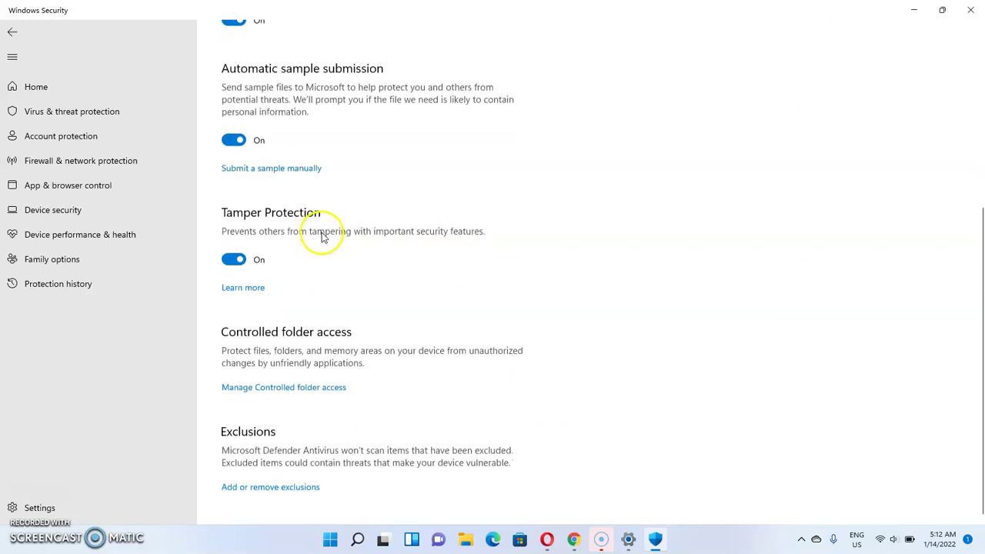
scroll(319, 235, up, 5)
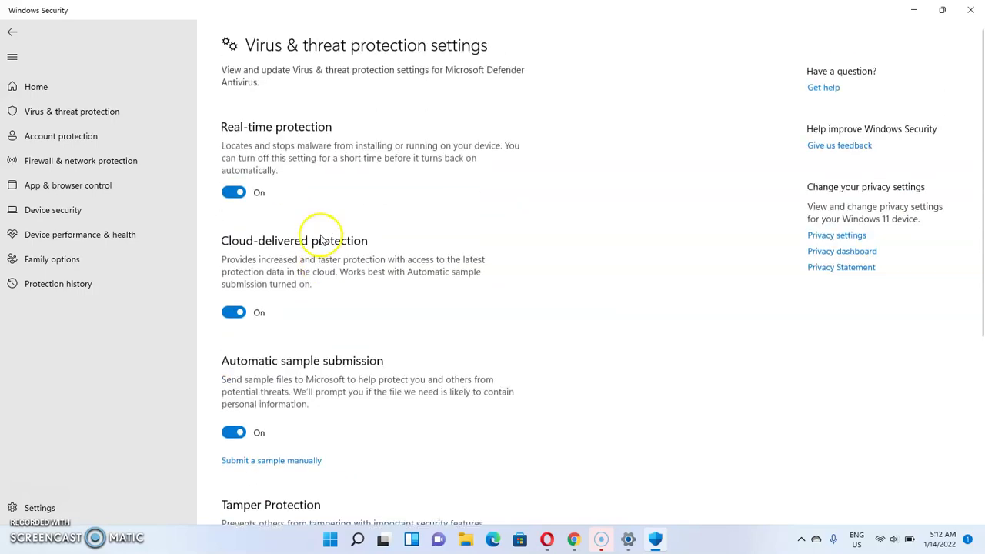
click(234, 194)
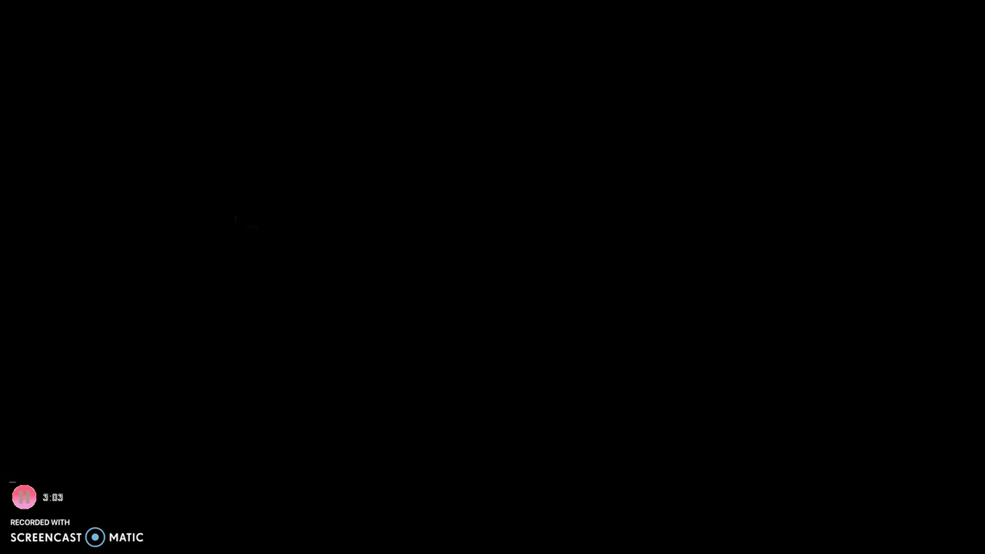
- Approve the User Account Control prompt with Yes to turn Real-time protection off
click(403, 367)
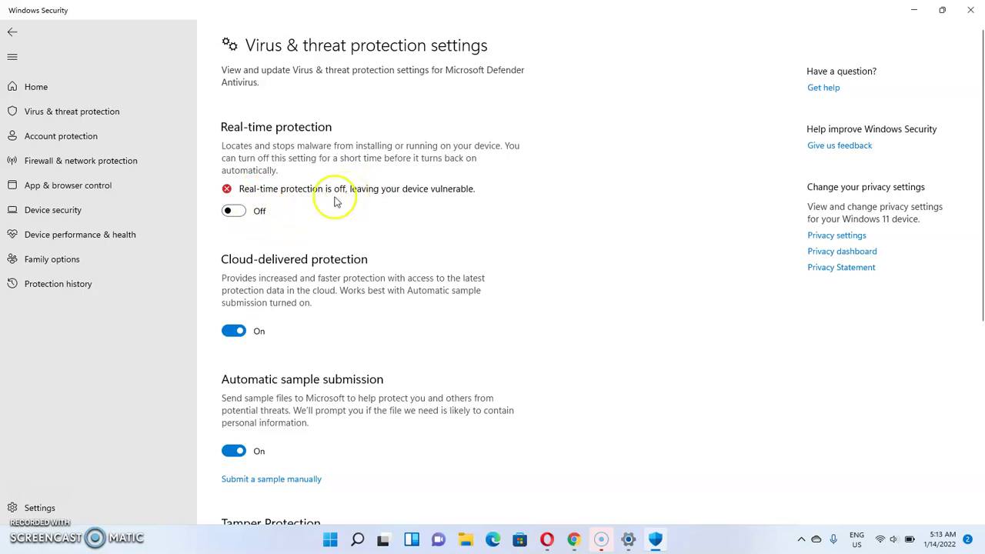
- Turn off Cloud-delivered protection, Automatic sample submission and Tamper Protection, dismissing each warning
click(242, 332)
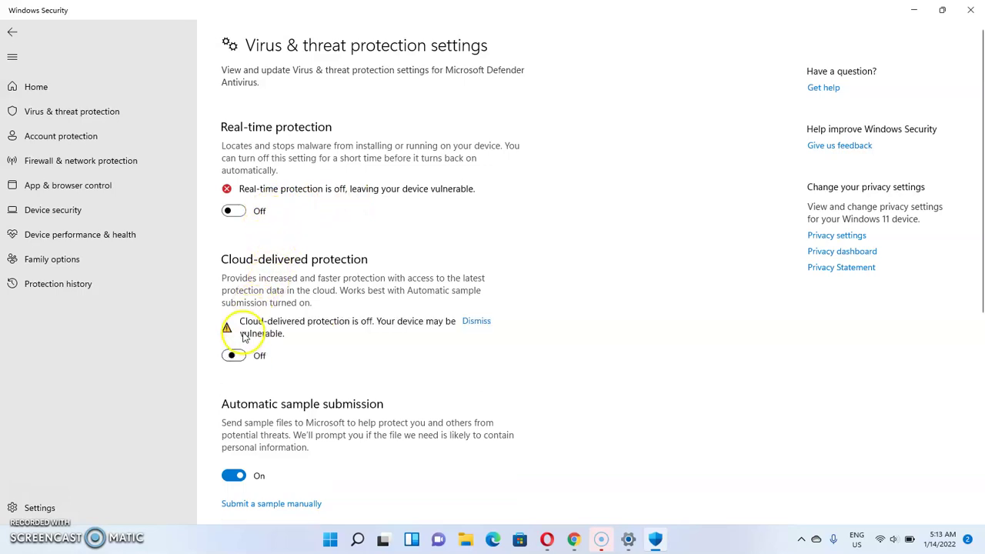
click(476, 321)
scroll(487, 321, down, 2)
scroll(487, 322, down, 1)
click(233, 224)
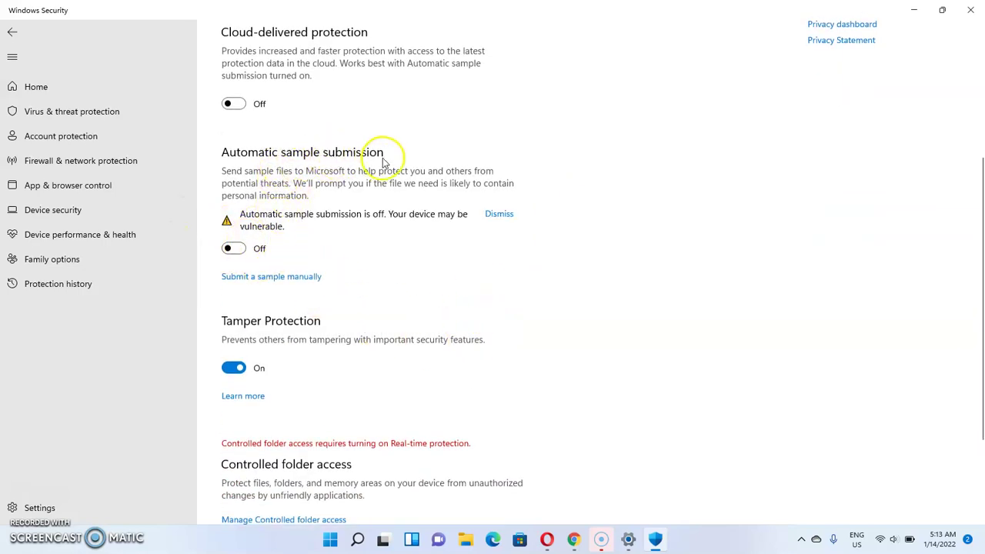
click(497, 217)
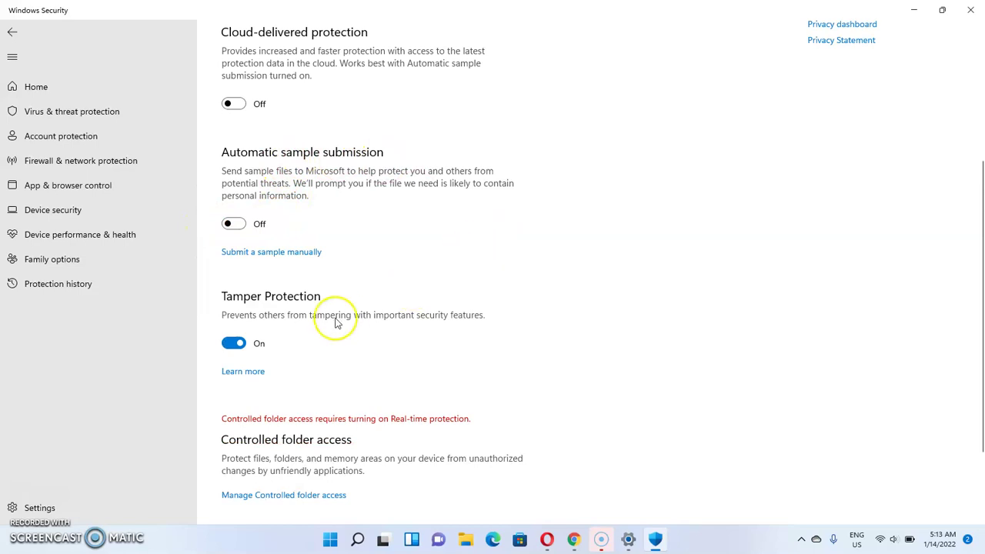
click(240, 348)
scroll(501, 281, up, 3)
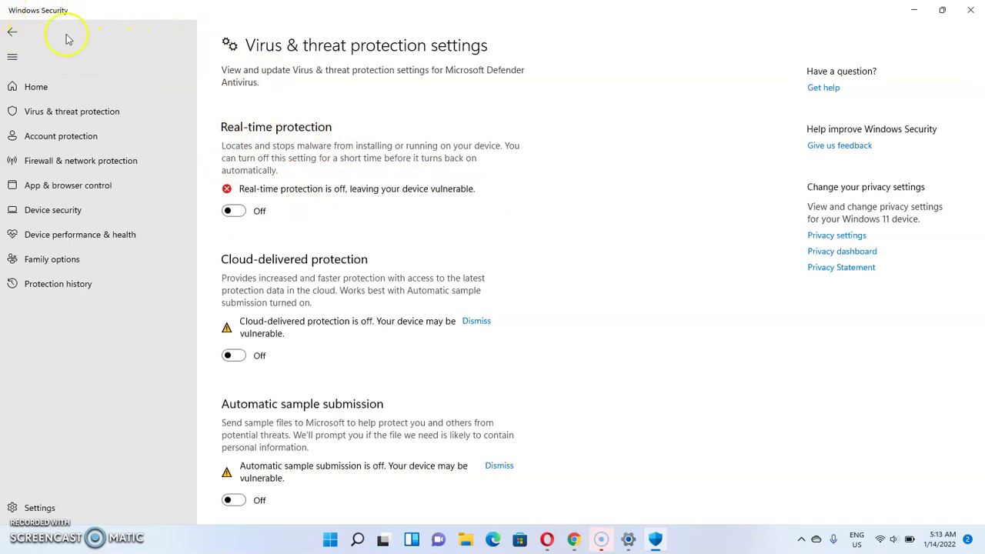
- Toggle Real-time, Cloud-delivered, Automatic sample submission and Tamper Protection back to On
click(234, 210)
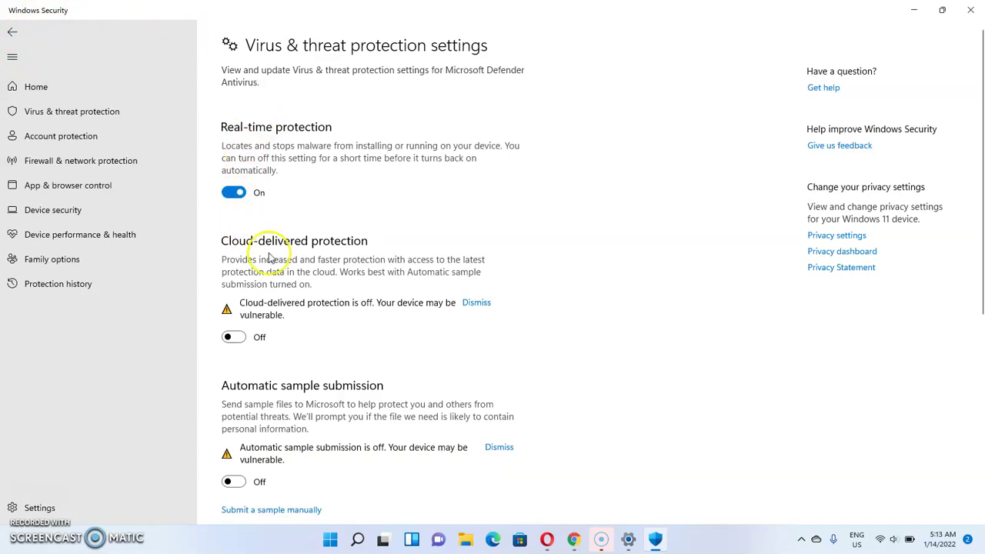
click(235, 339)
click(235, 459)
scroll(289, 423, down, 2)
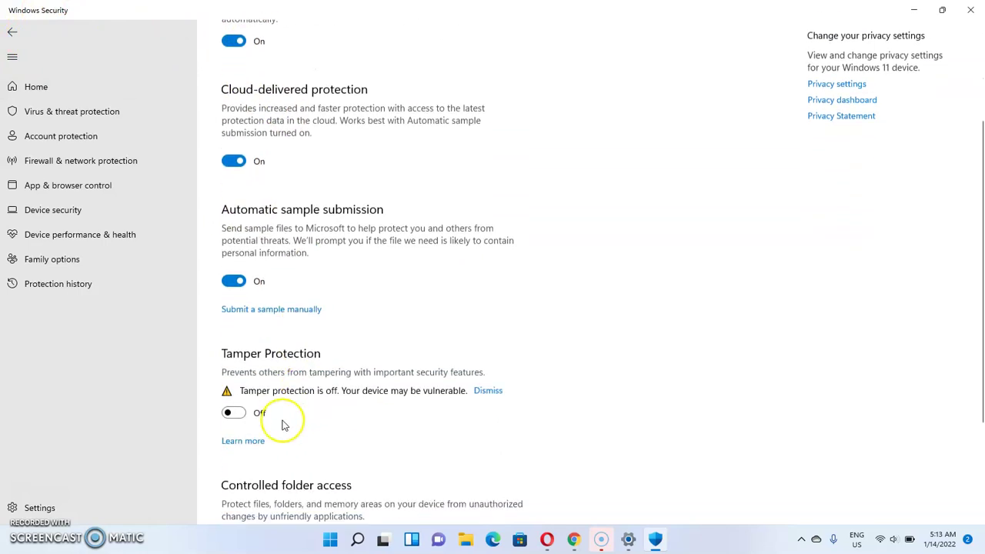
click(231, 420)
scroll(319, 367, up, 3)
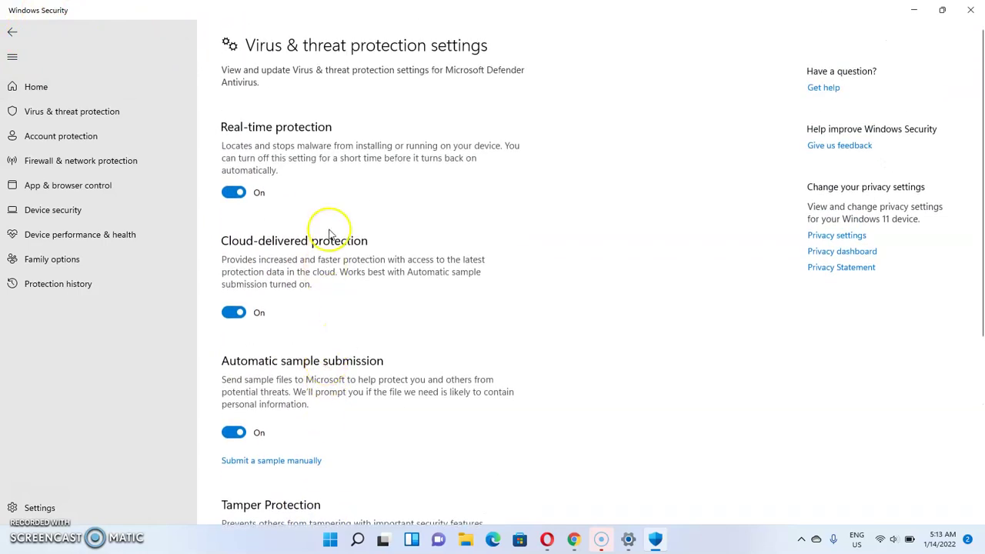